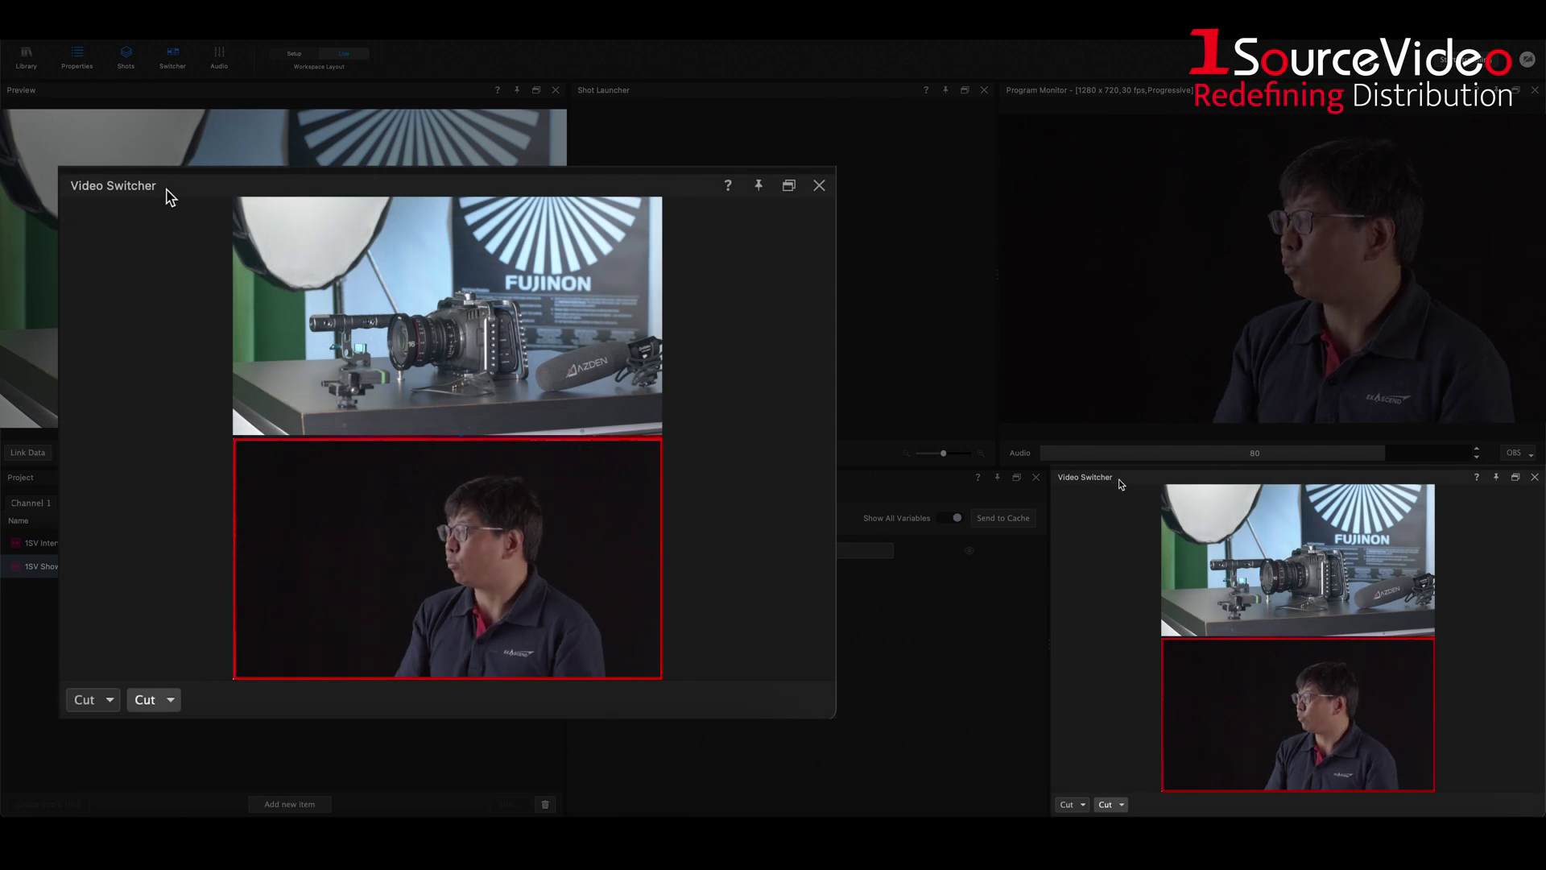
# Cut the program to the camera, back to the presenter, and view the transition choices
pyautogui.click(345, 334)
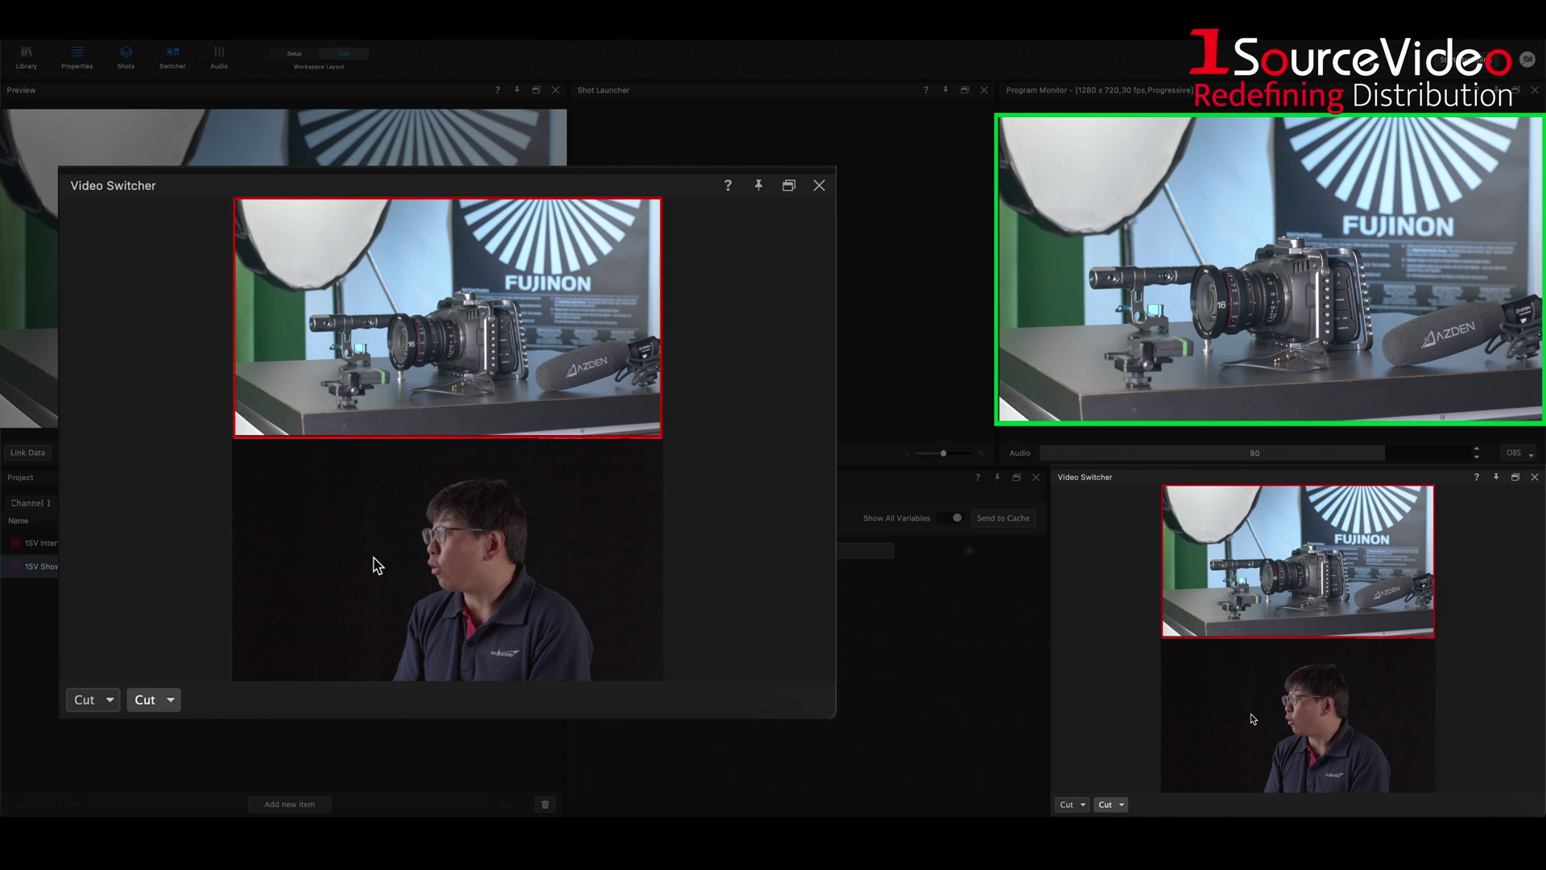
pyautogui.click(373, 557)
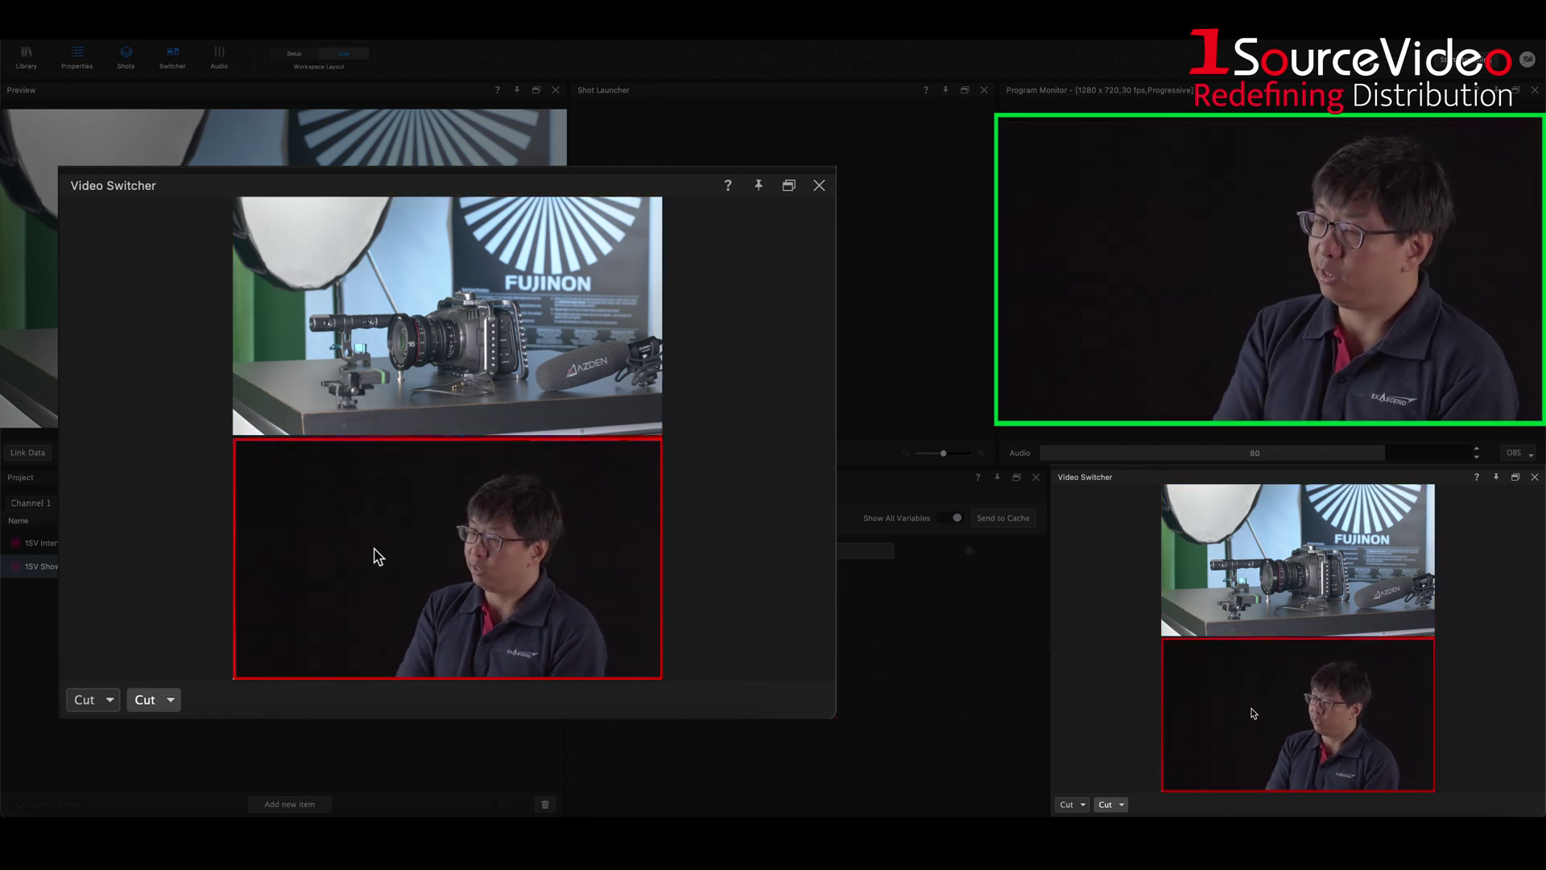
pyautogui.click(171, 699)
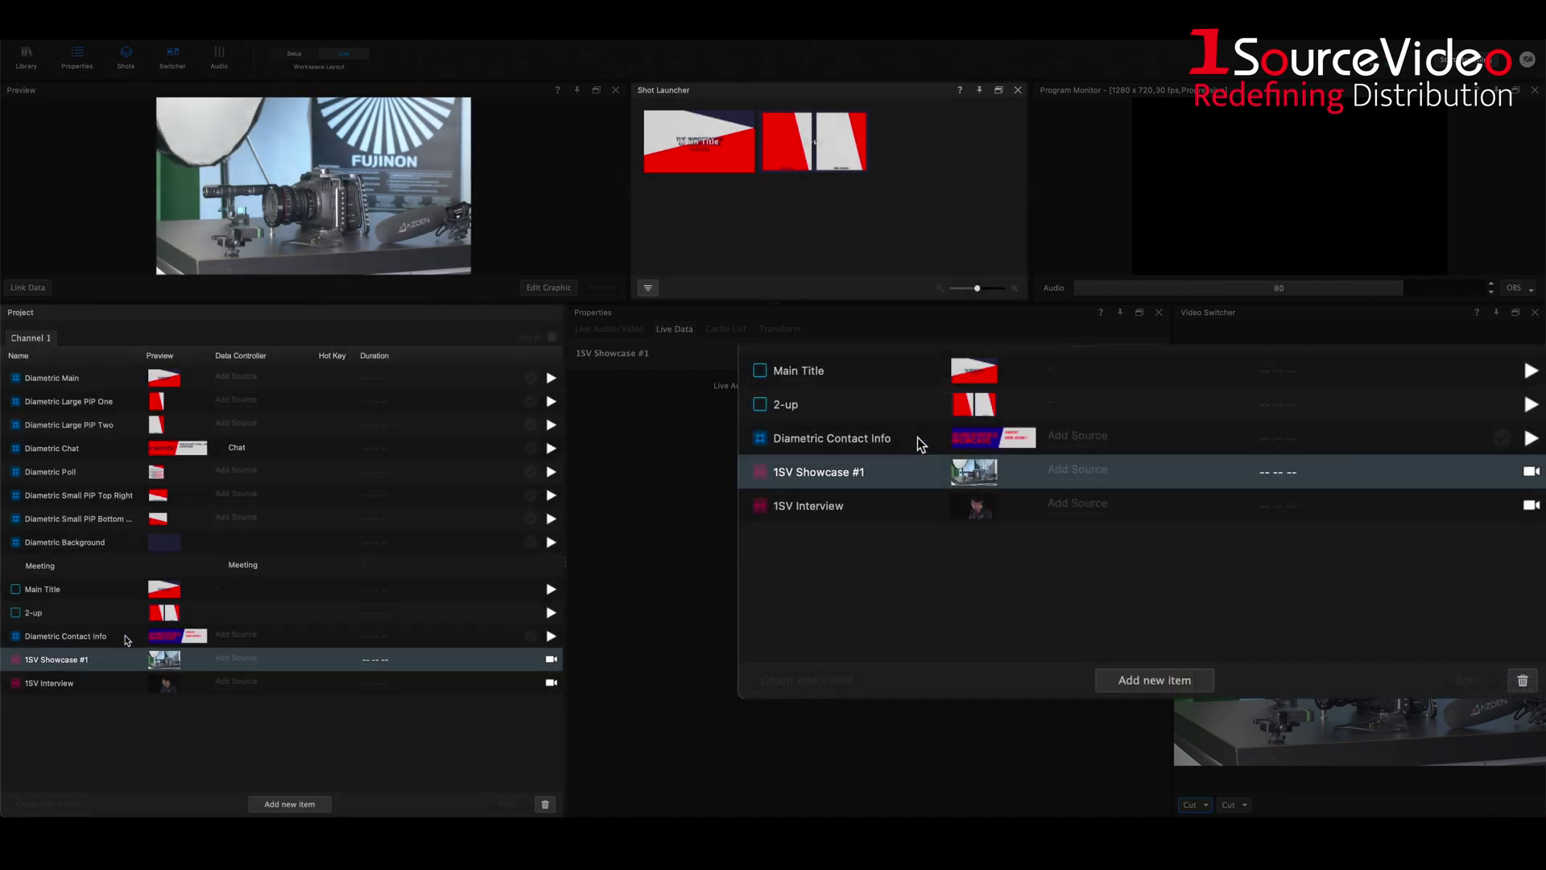
# Group Diametric Contact Info with 1SV Showcase #1 into a new shot and launch it
pyautogui.click(125, 640)
pyautogui.keyDown('ctrl'); pyautogui.click(128, 660); pyautogui.keyUp('ctrl')
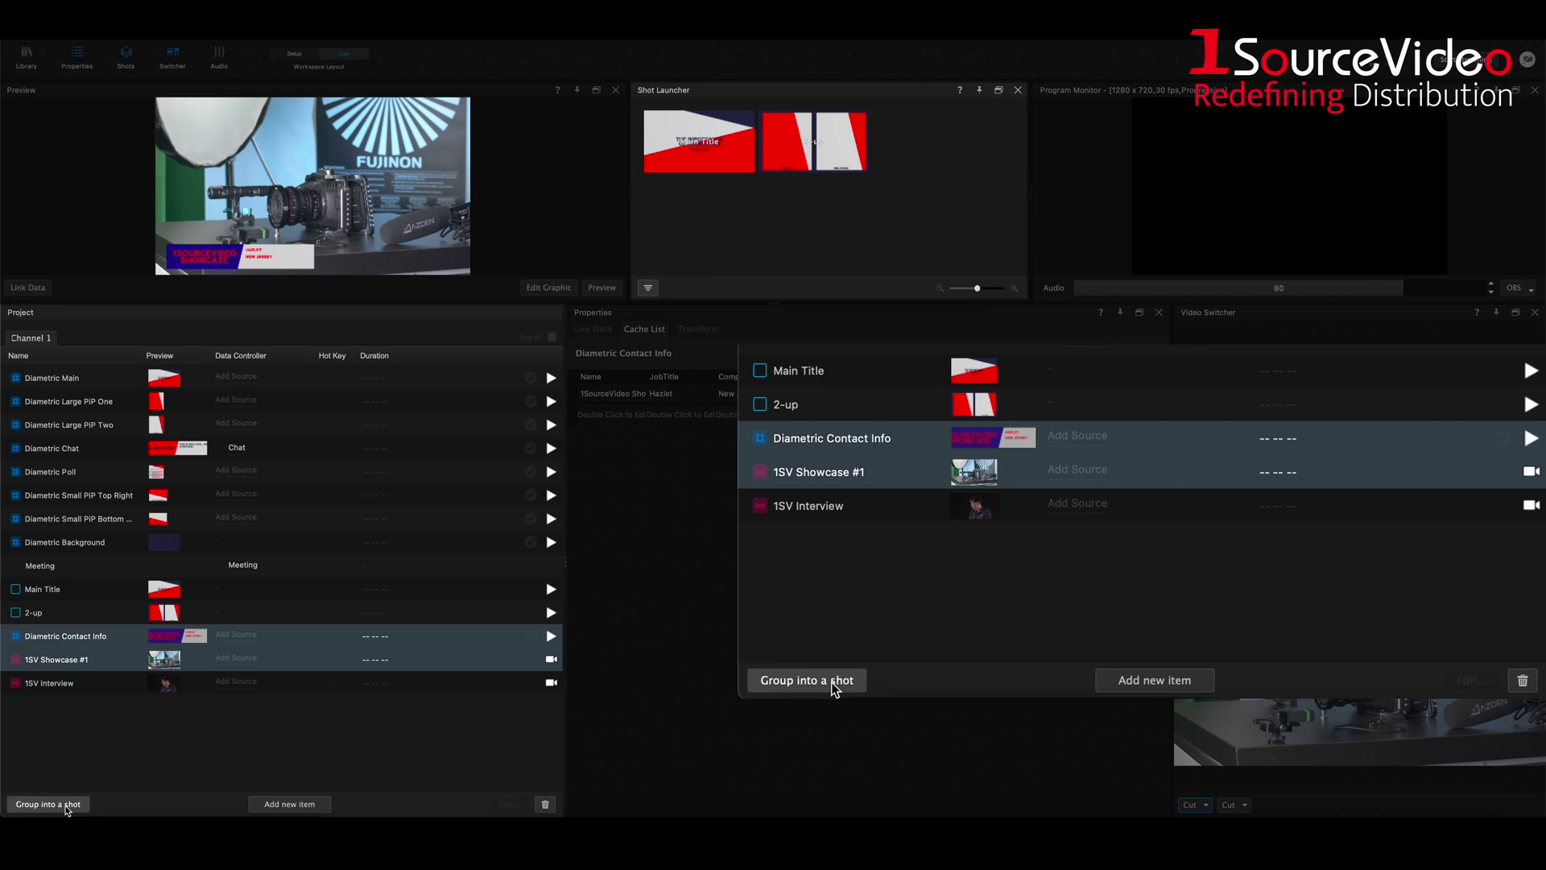
pyautogui.click(48, 804)
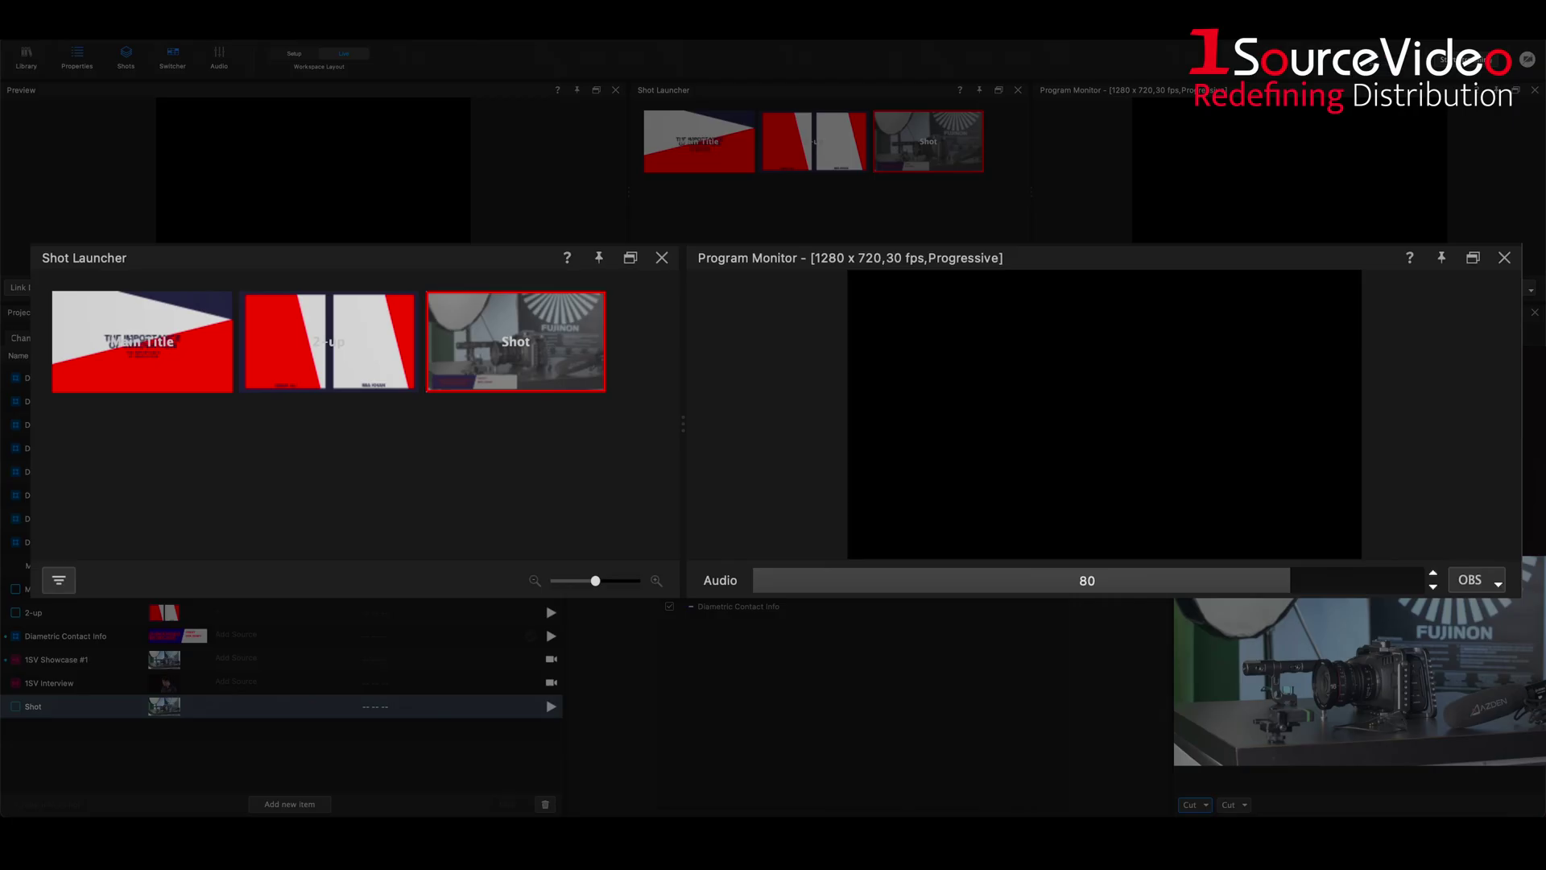
pyautogui.click(512, 354)
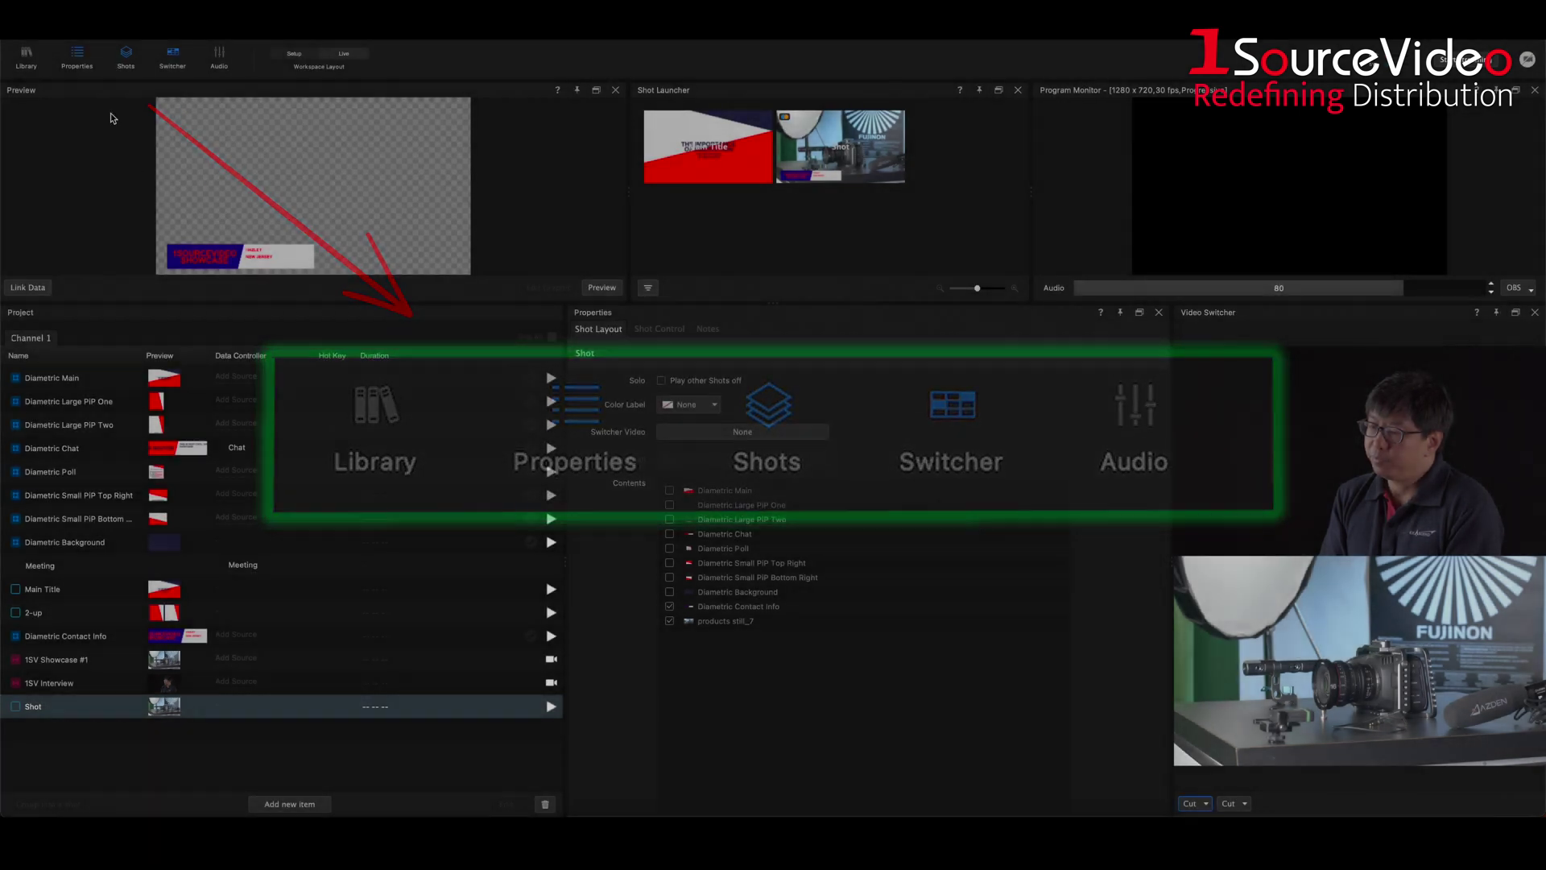
# Show the Graphics Library, then toggle the Audio, Switcher and Properties panels off and on
pyautogui.click(26, 56)
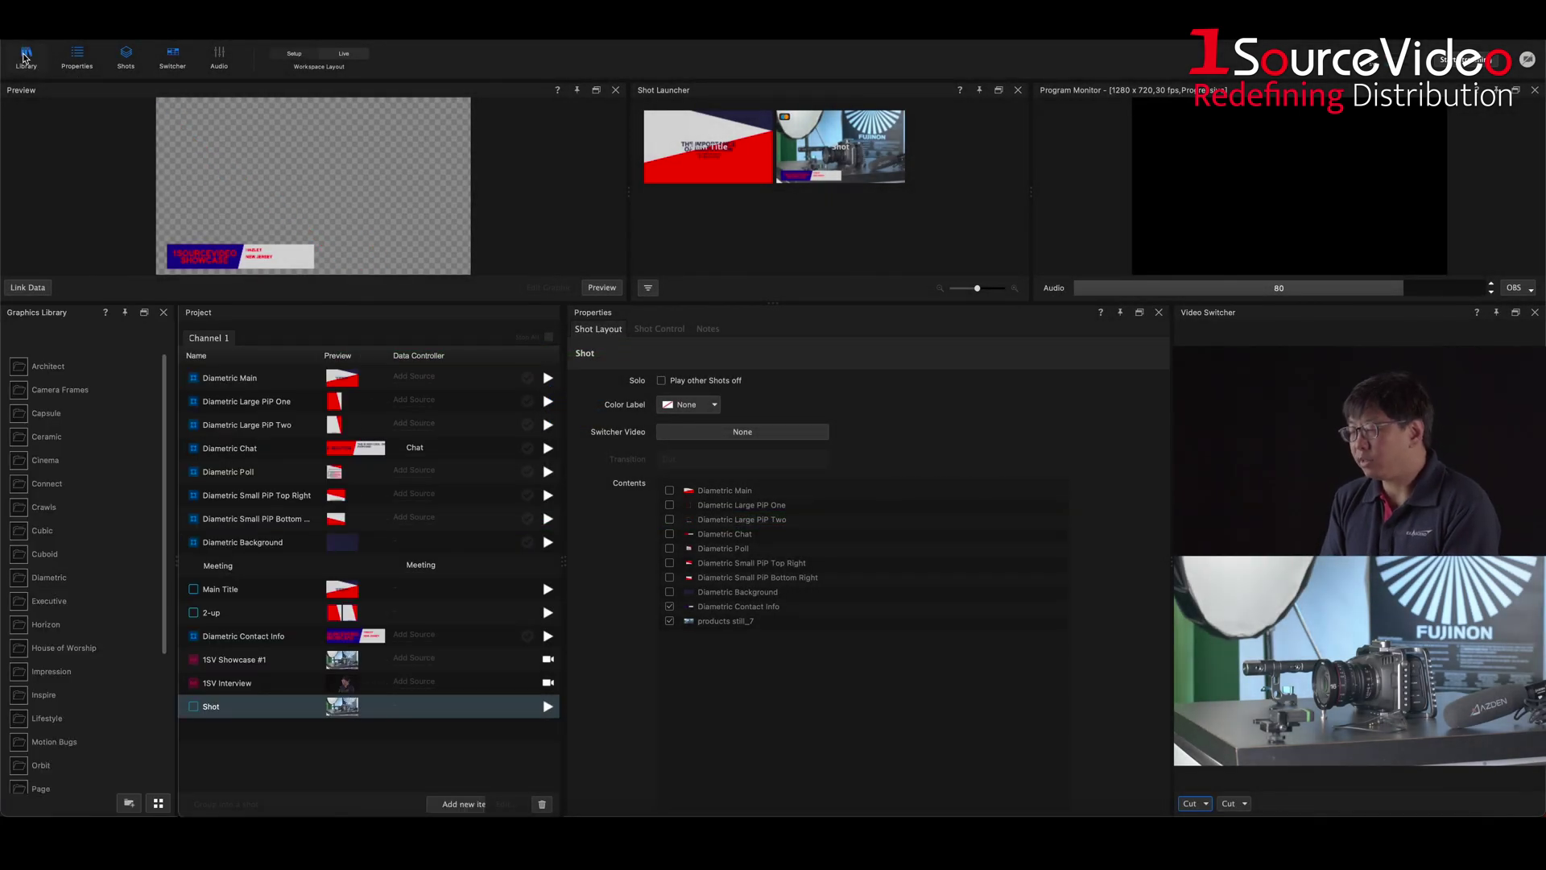
pyautogui.click(218, 55)
pyautogui.click(218, 56)
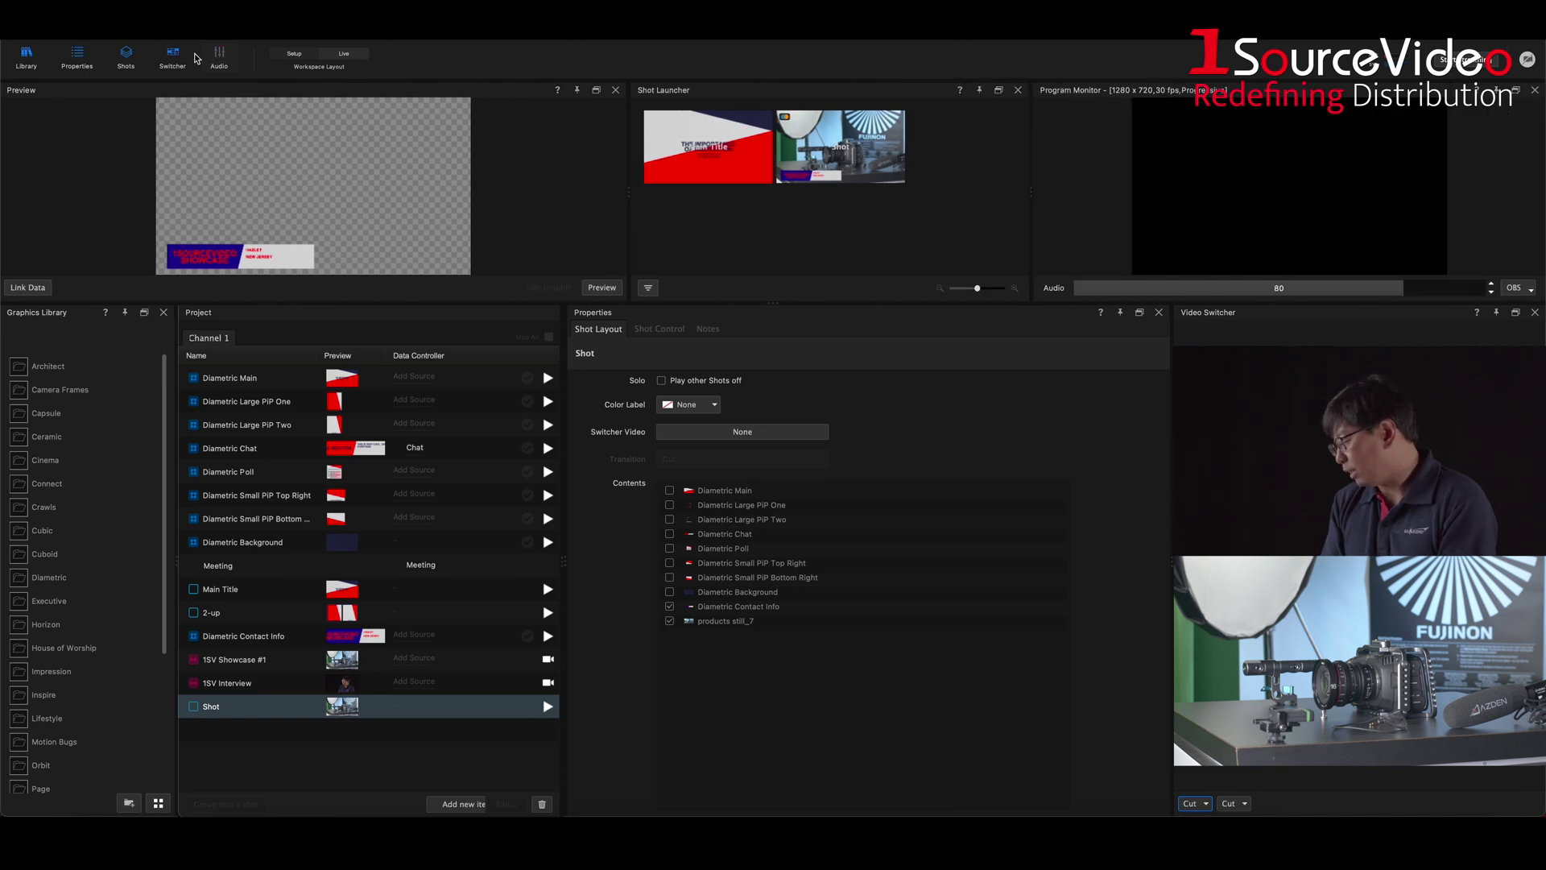
pyautogui.click(179, 58)
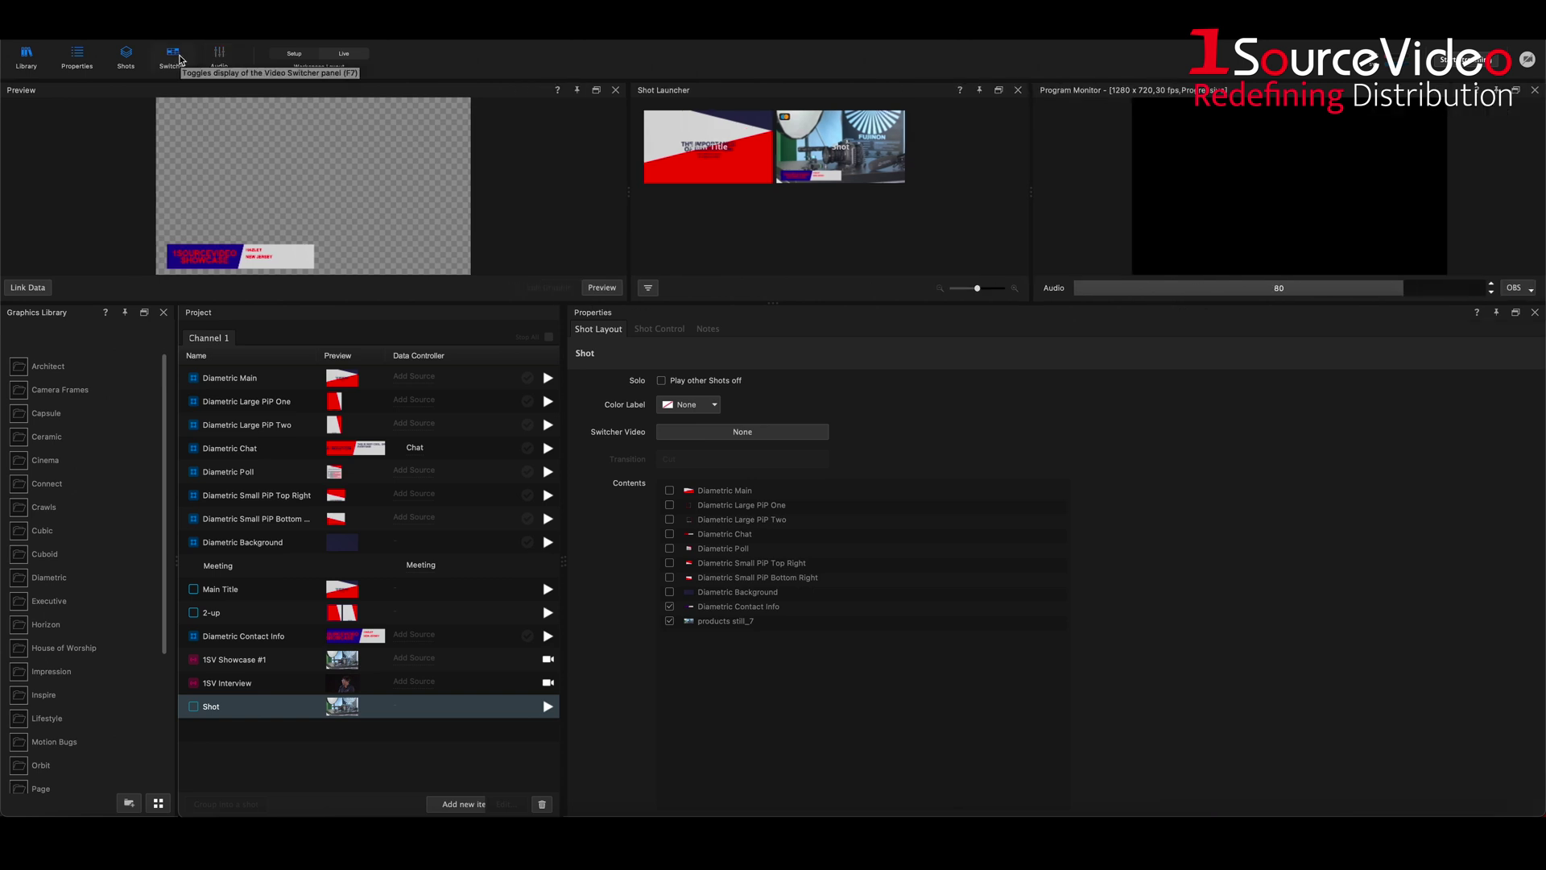
pyautogui.click(181, 56)
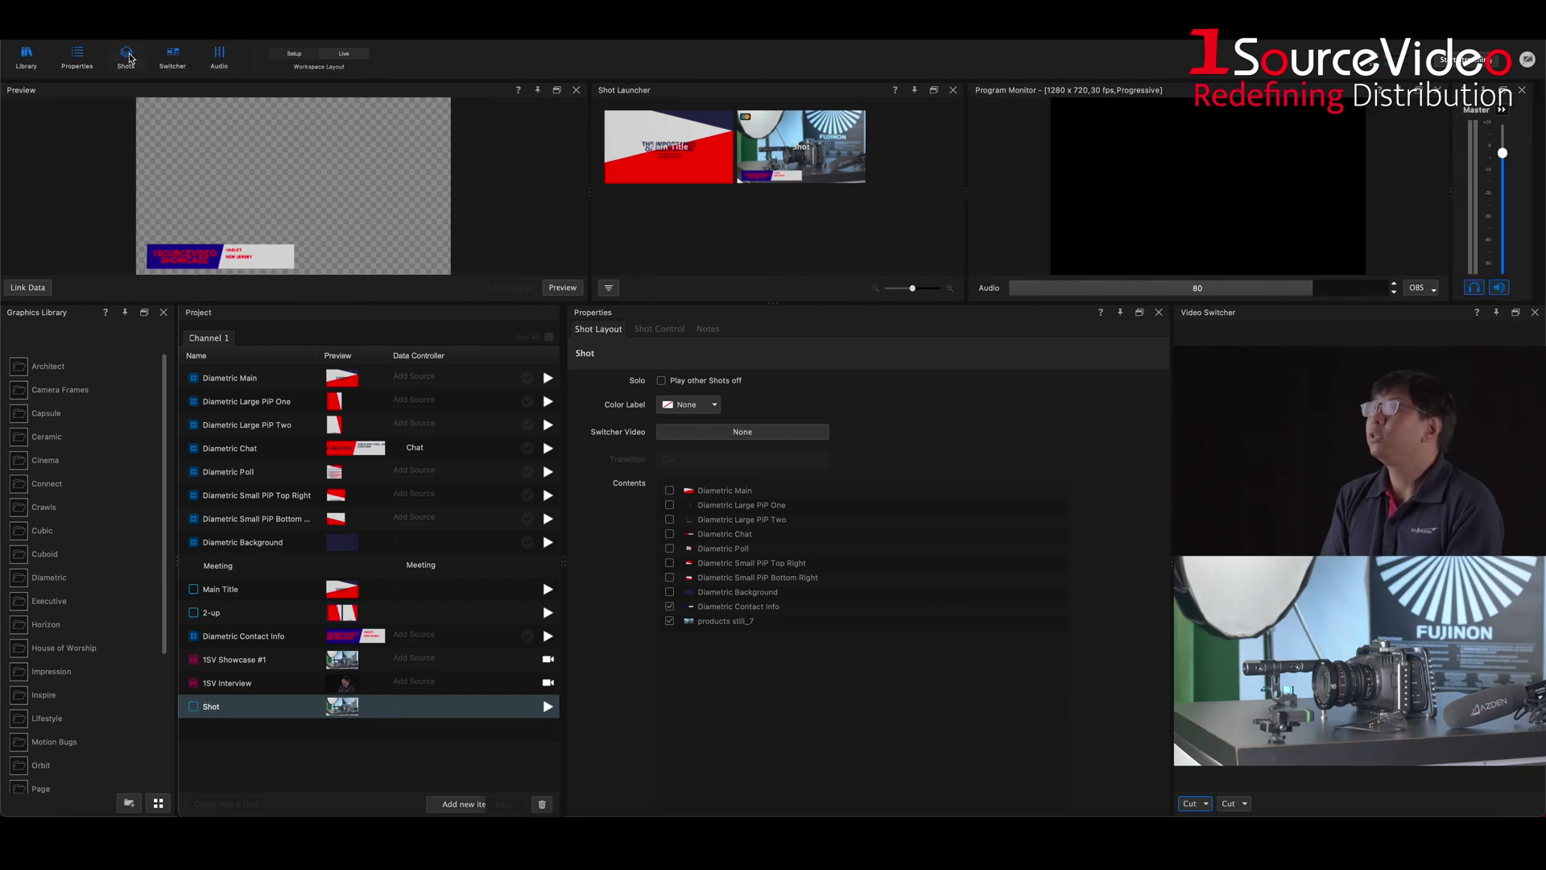
pyautogui.click(83, 60)
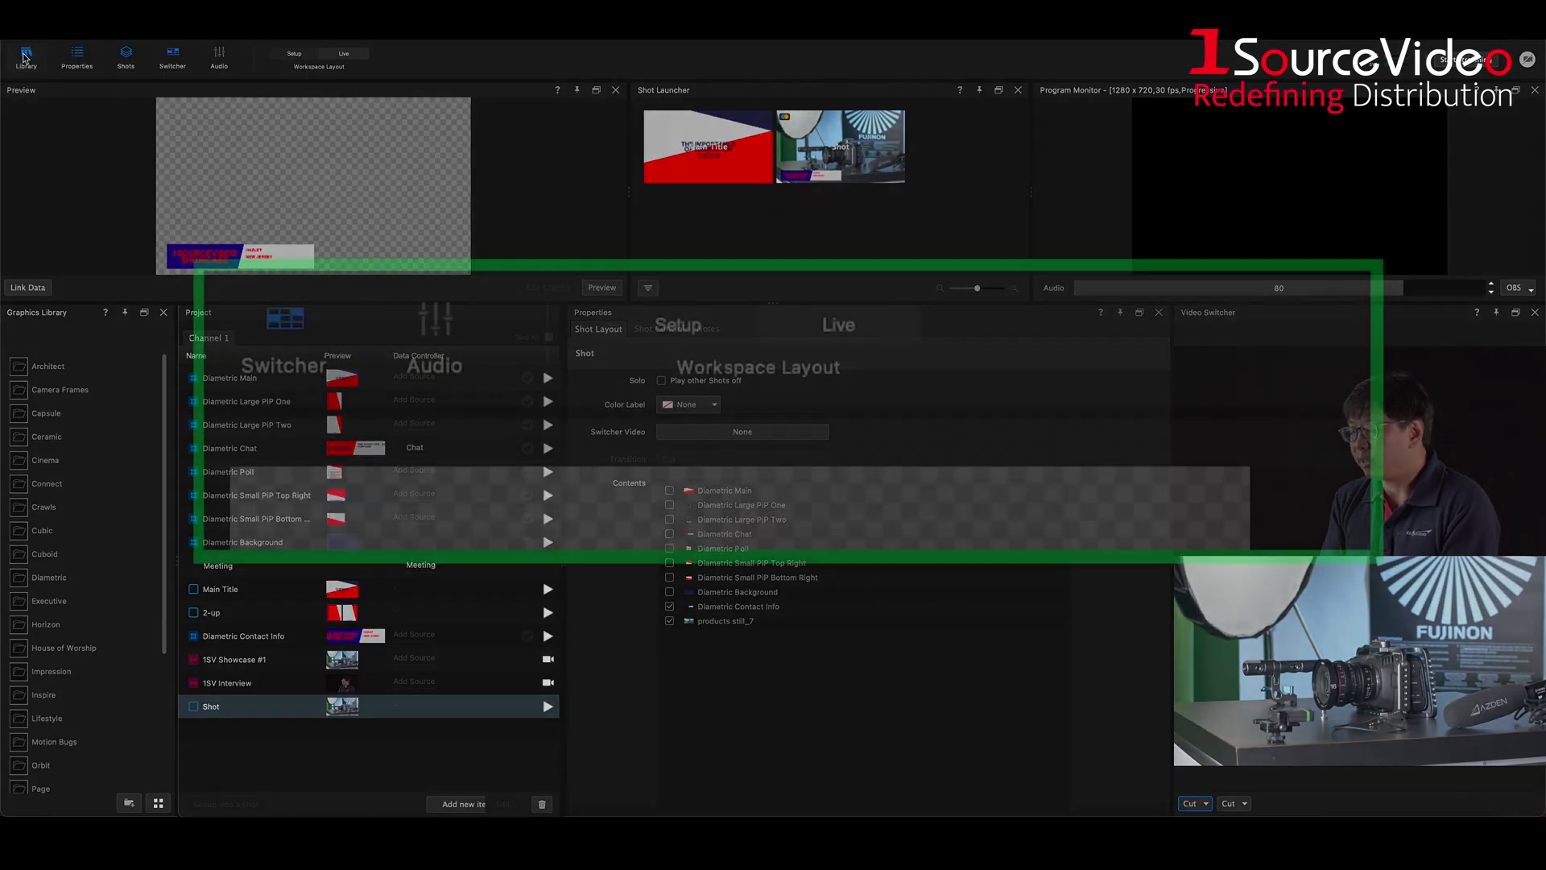
# Overwrite the Live workspace preset with the current panel layout
pyautogui.rightClick(852, 331)
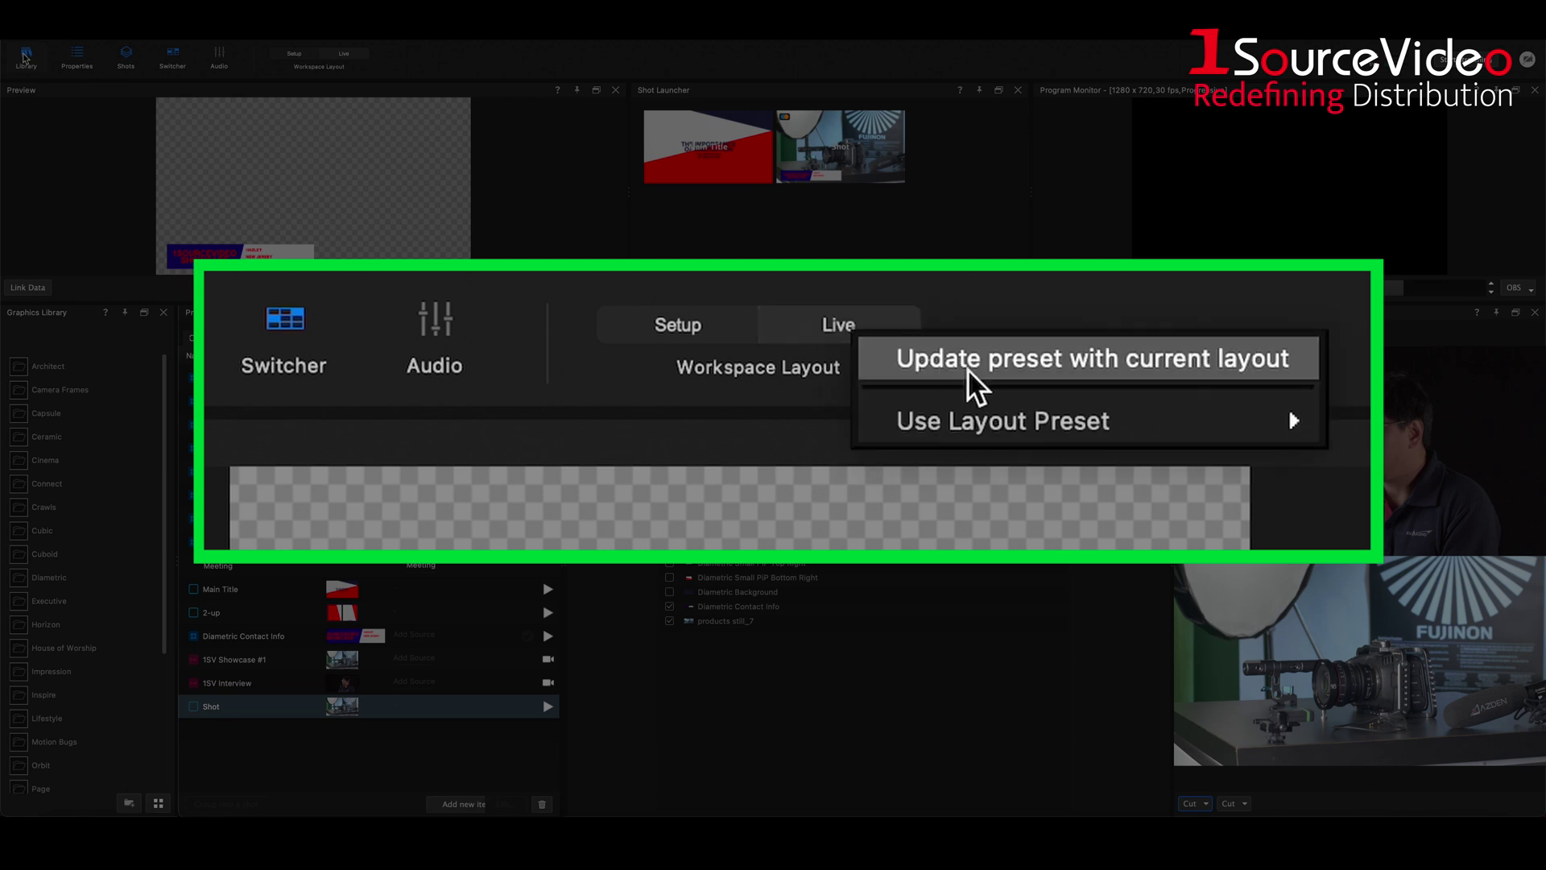
pyautogui.click(1009, 384)
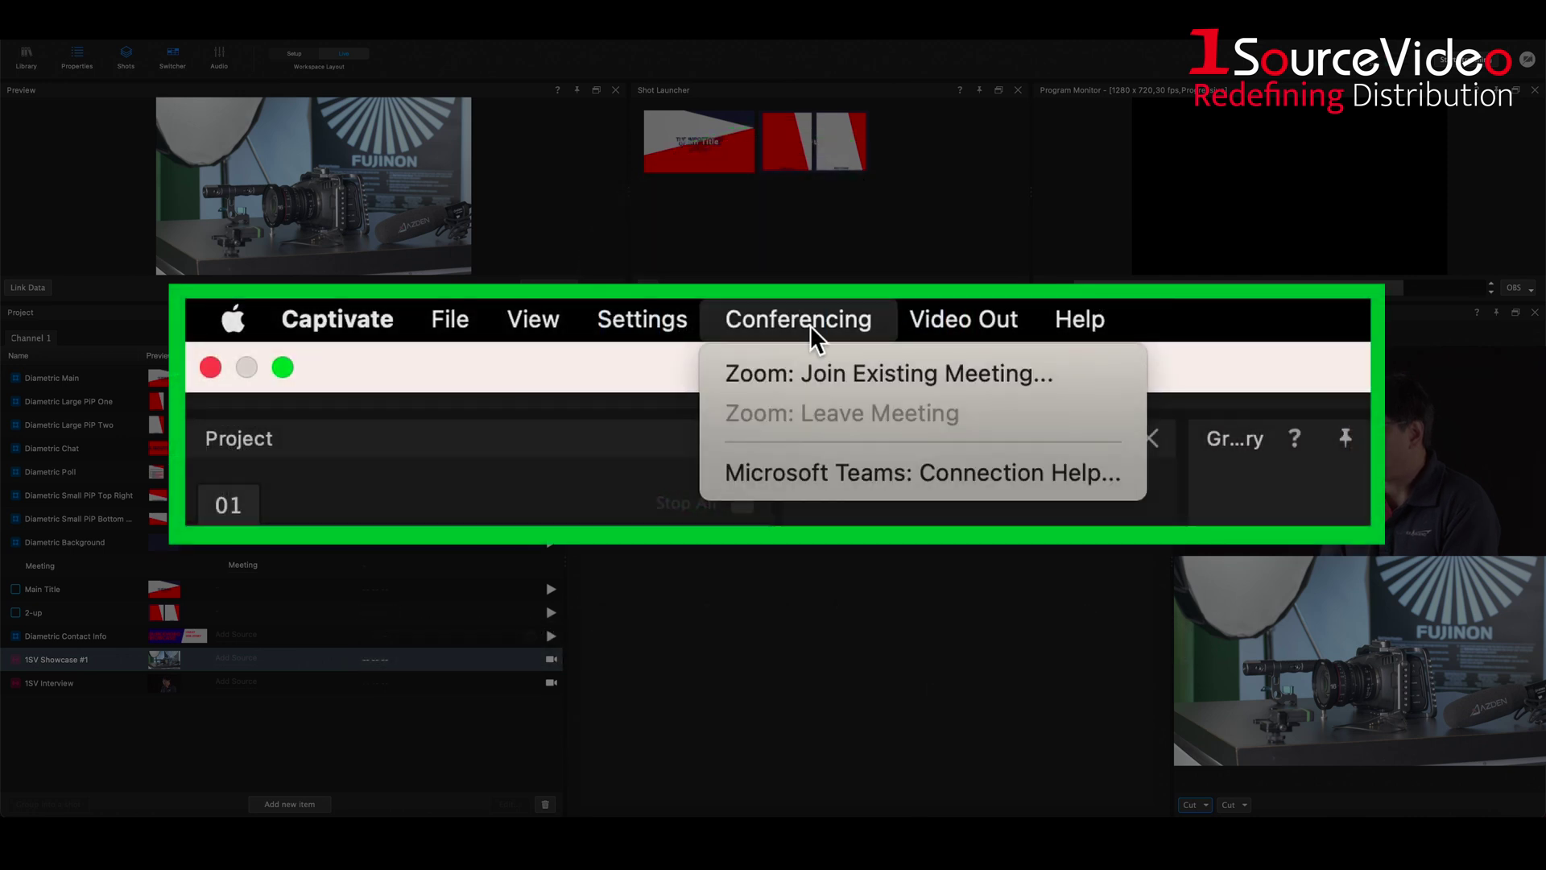
# Choose Conferencing > Zoom: Join Existing Meeting from the menu bar
pyautogui.click(829, 375)
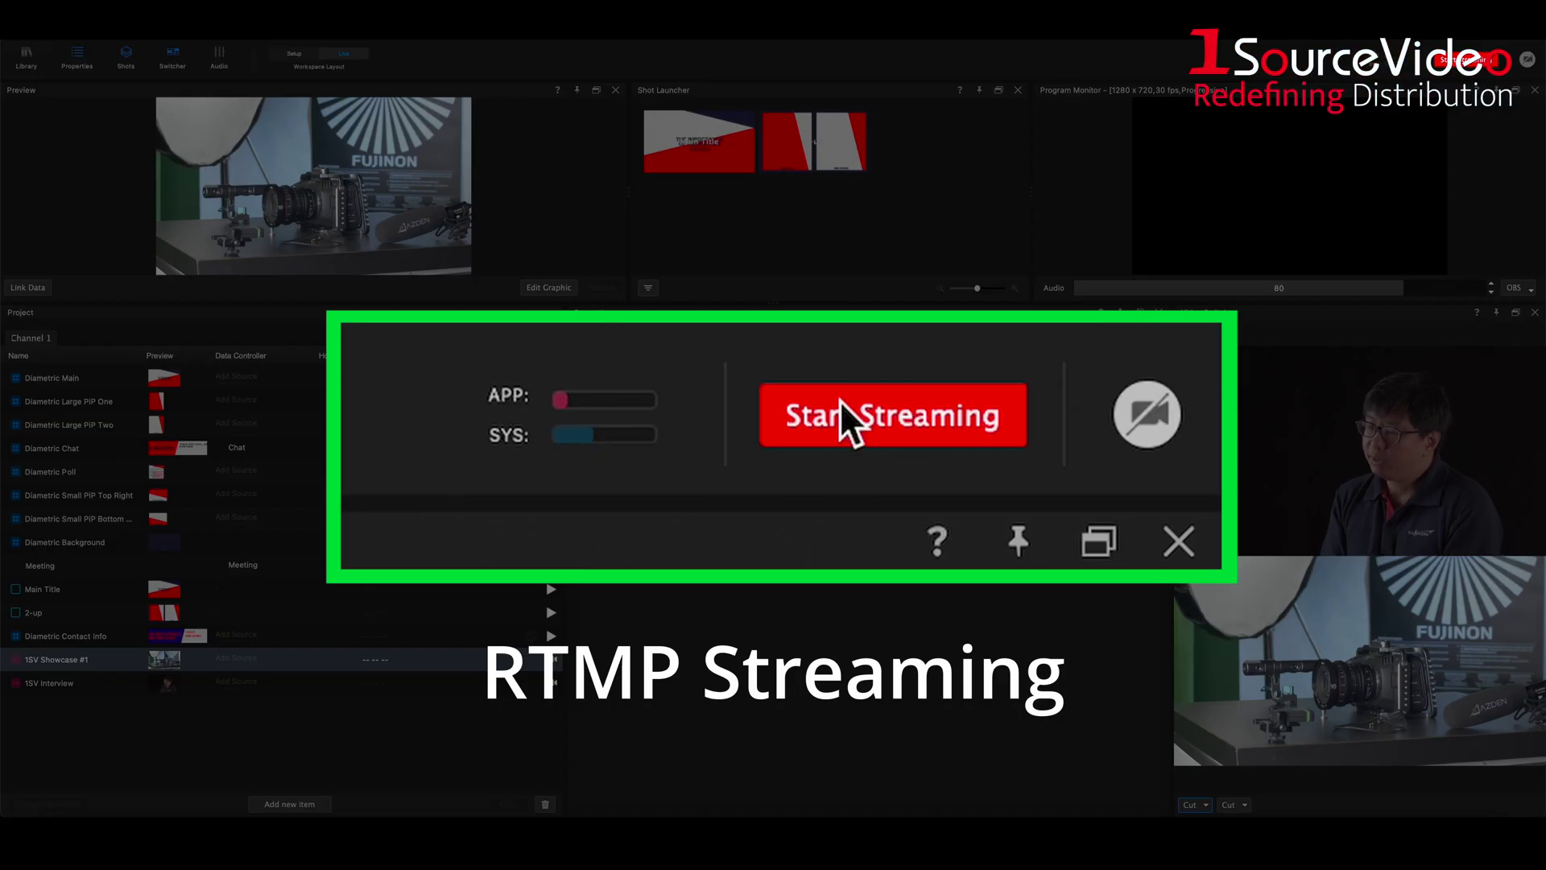
# Set streaming output to 1920 x 1080 at 6000 Kbps with YouTube Live as the service
pyautogui.click(850, 419)
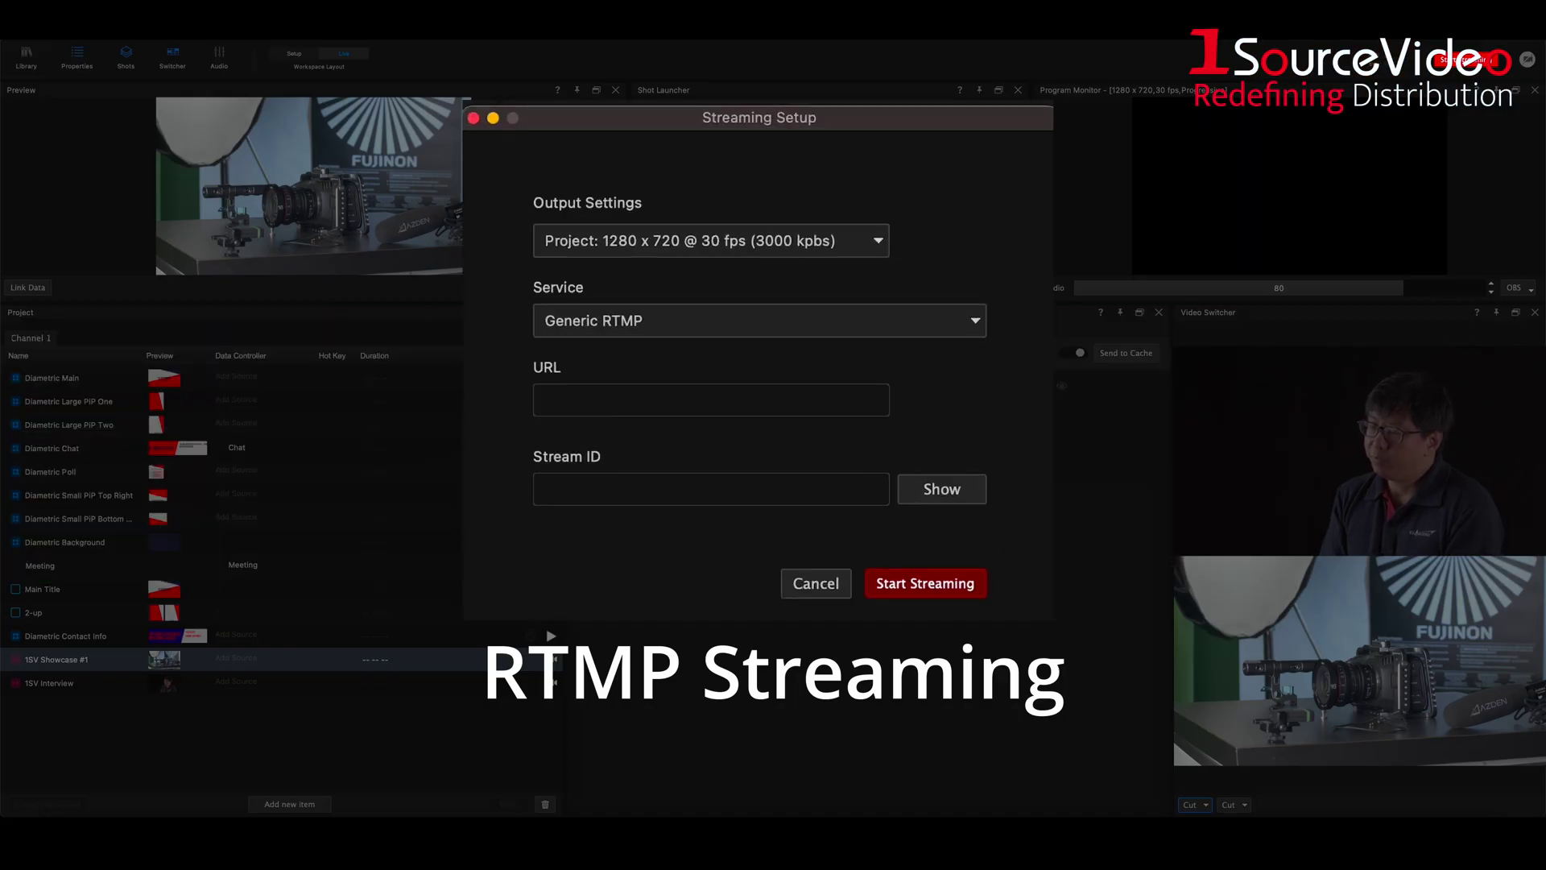
pyautogui.click(828, 238)
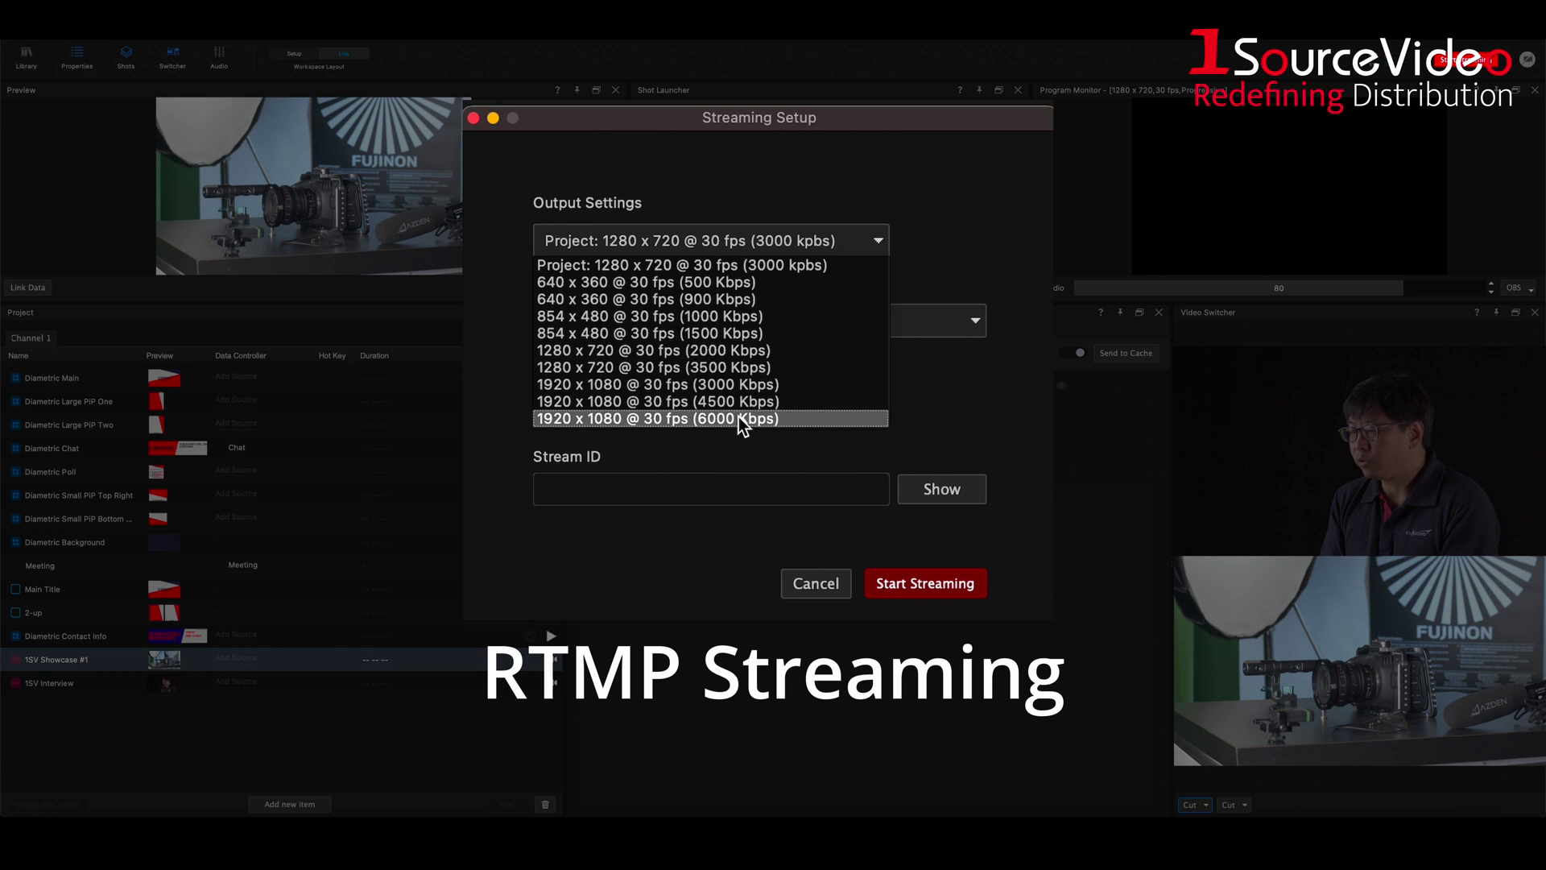
pyautogui.click(738, 417)
pyautogui.click(765, 320)
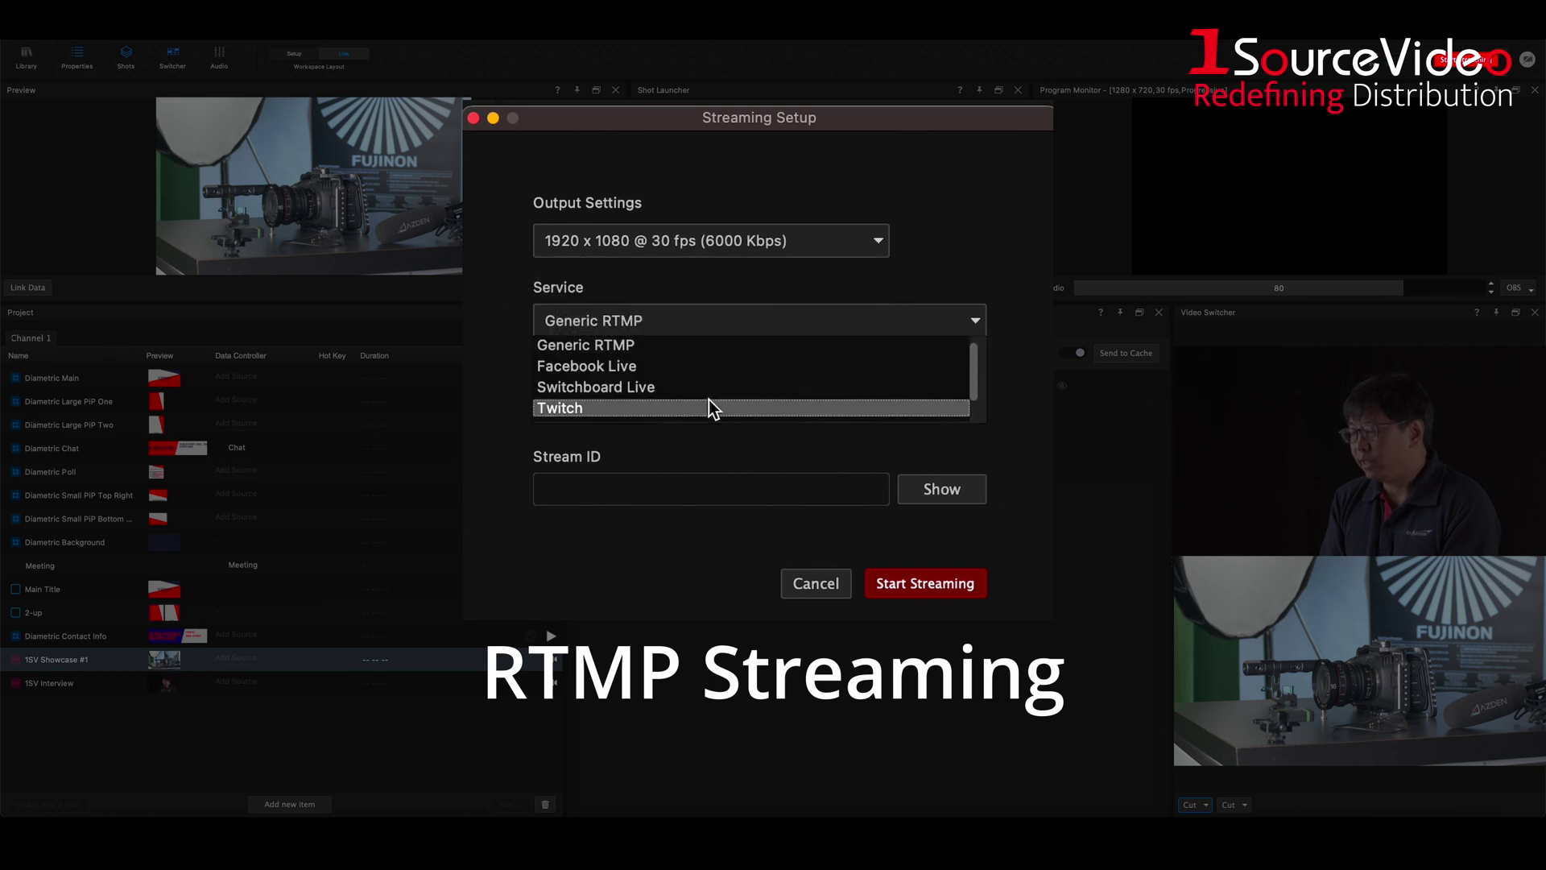
pyautogui.scroll(-1, 701, 402)
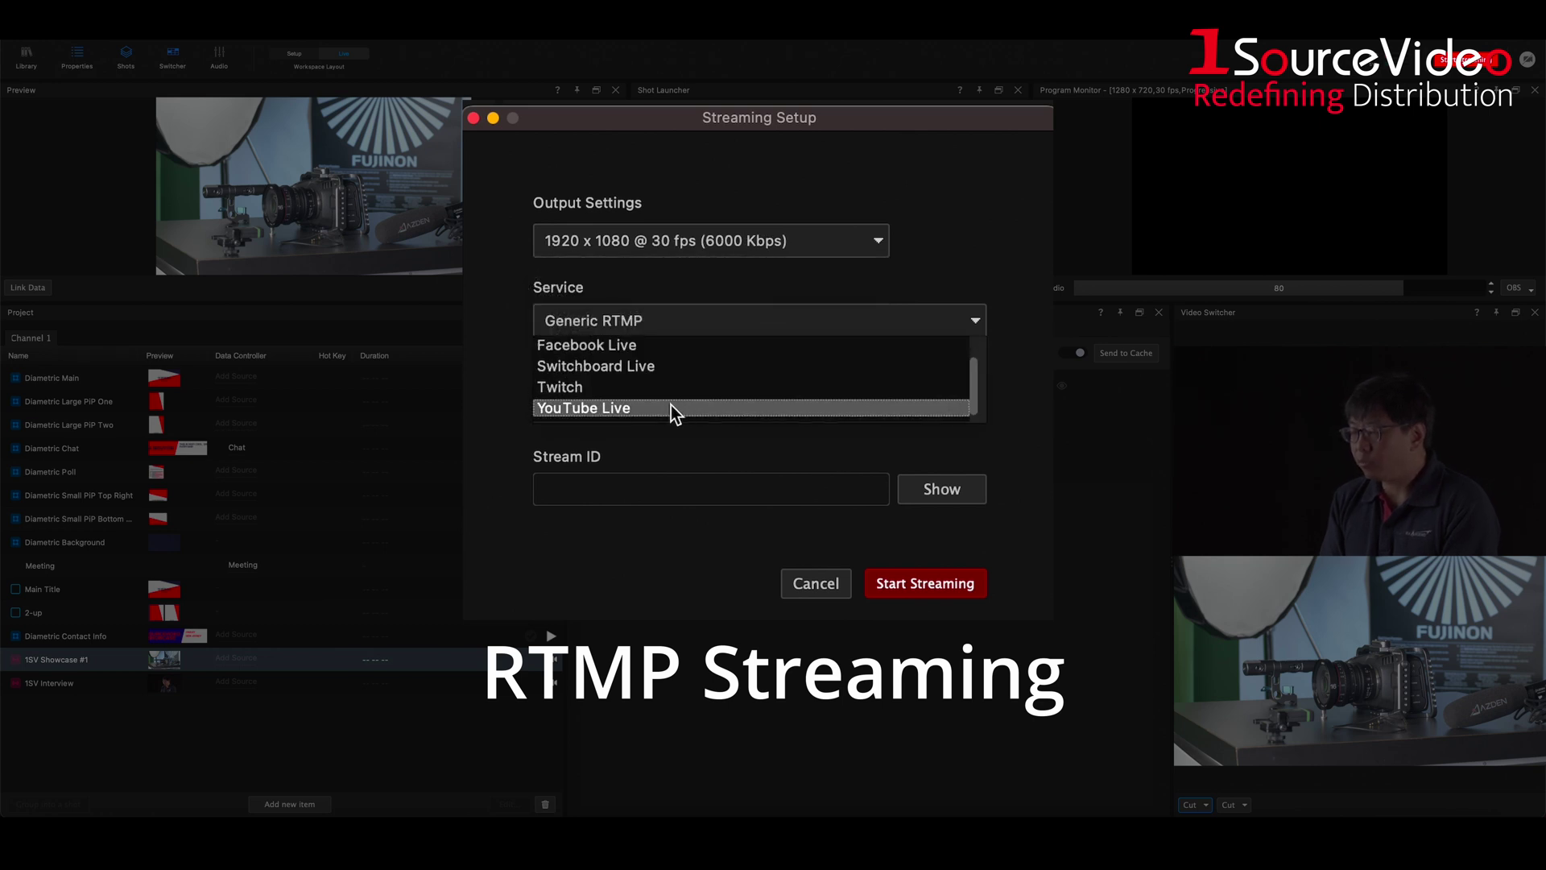
pyautogui.click(671, 409)
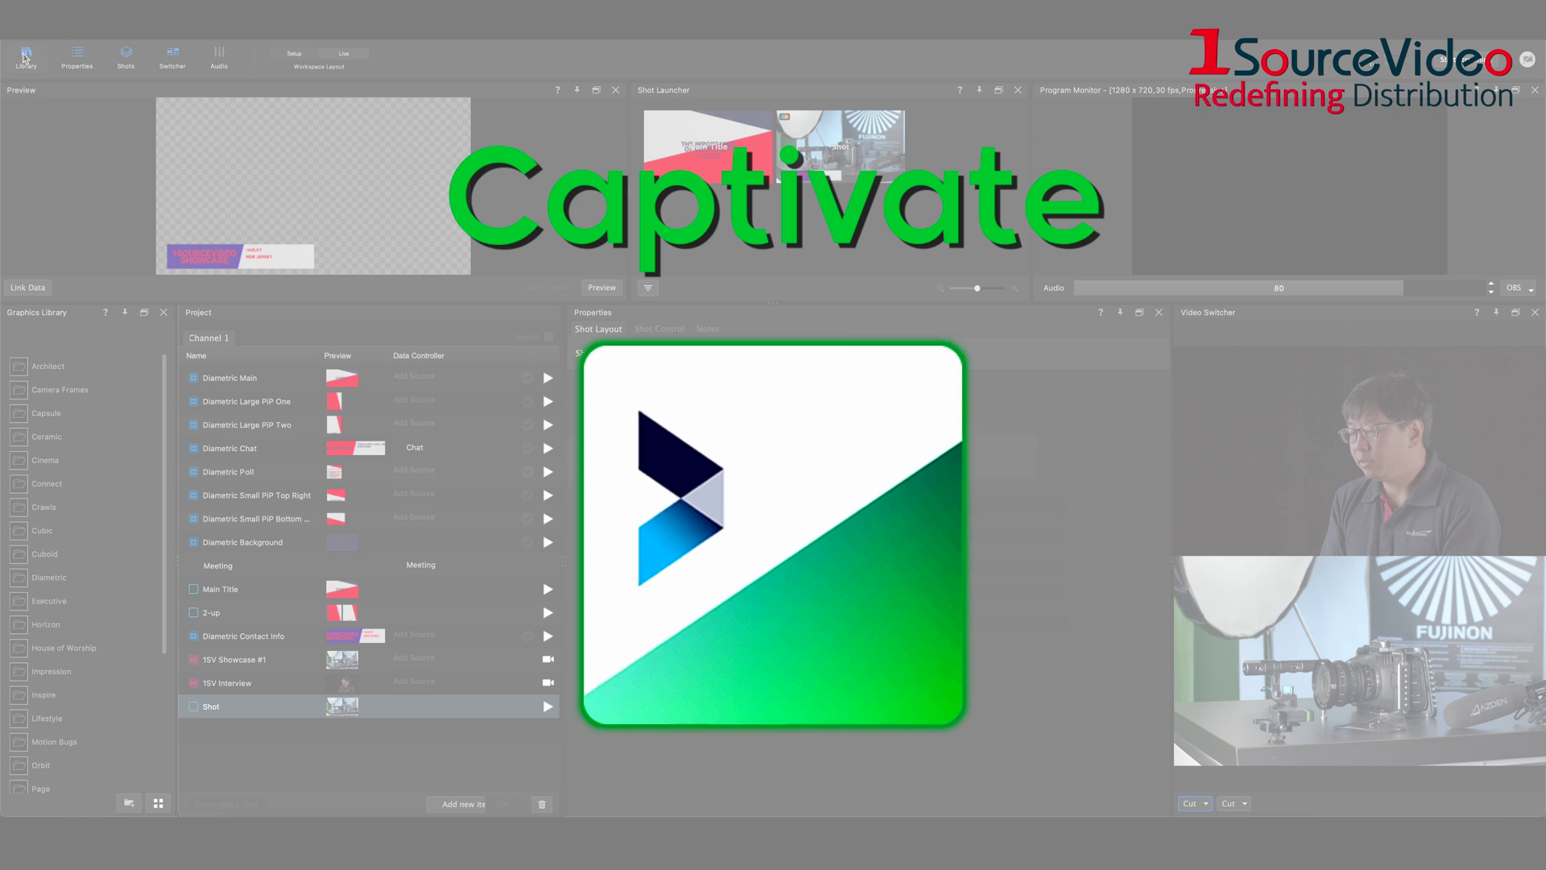